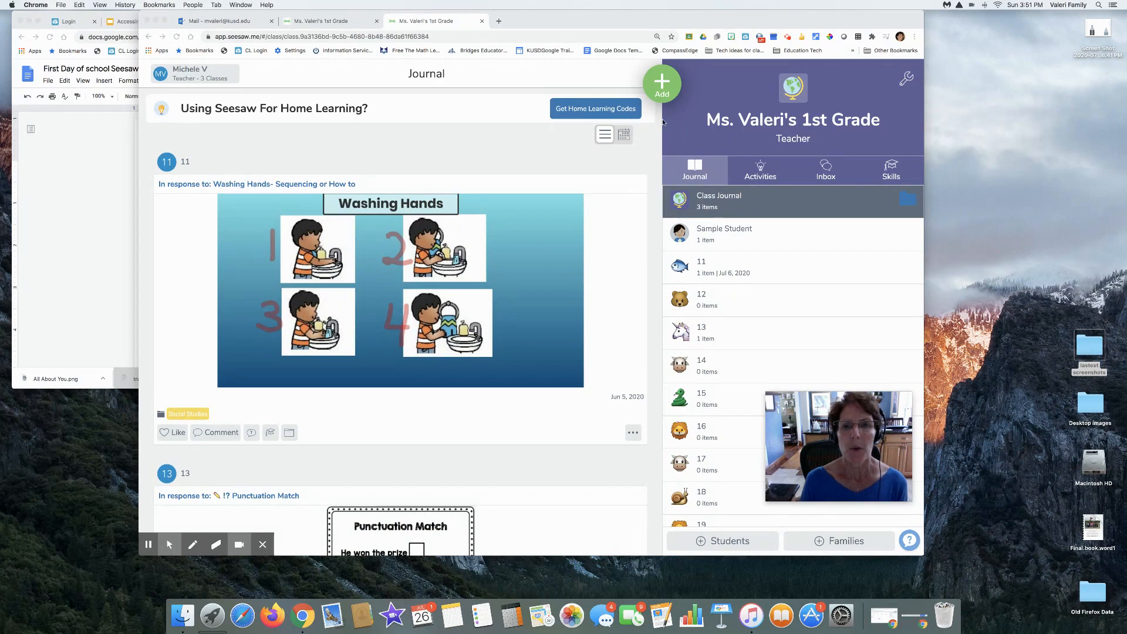
Start assigning an activity to the class to open the activity library
left_click(663, 85)
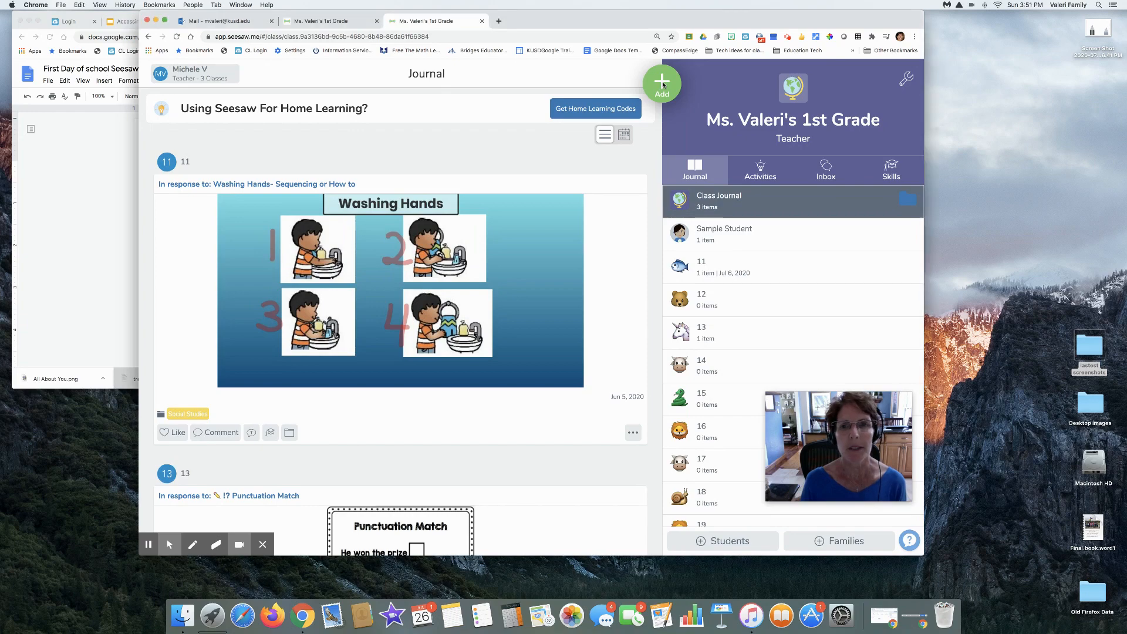
left_click(662, 85)
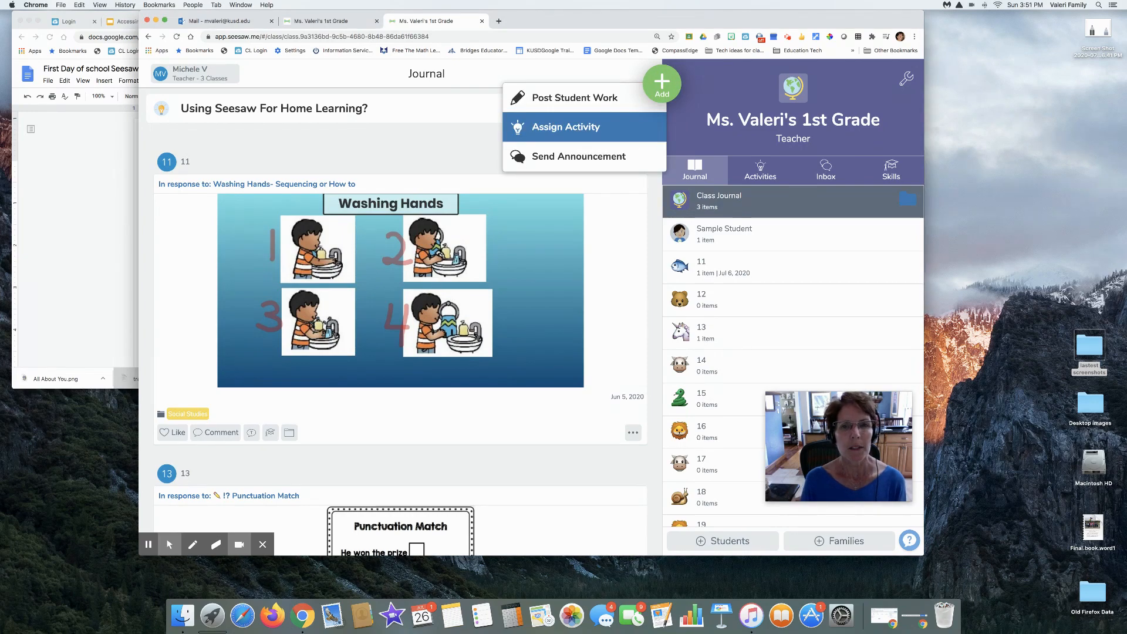
left_click(577, 130)
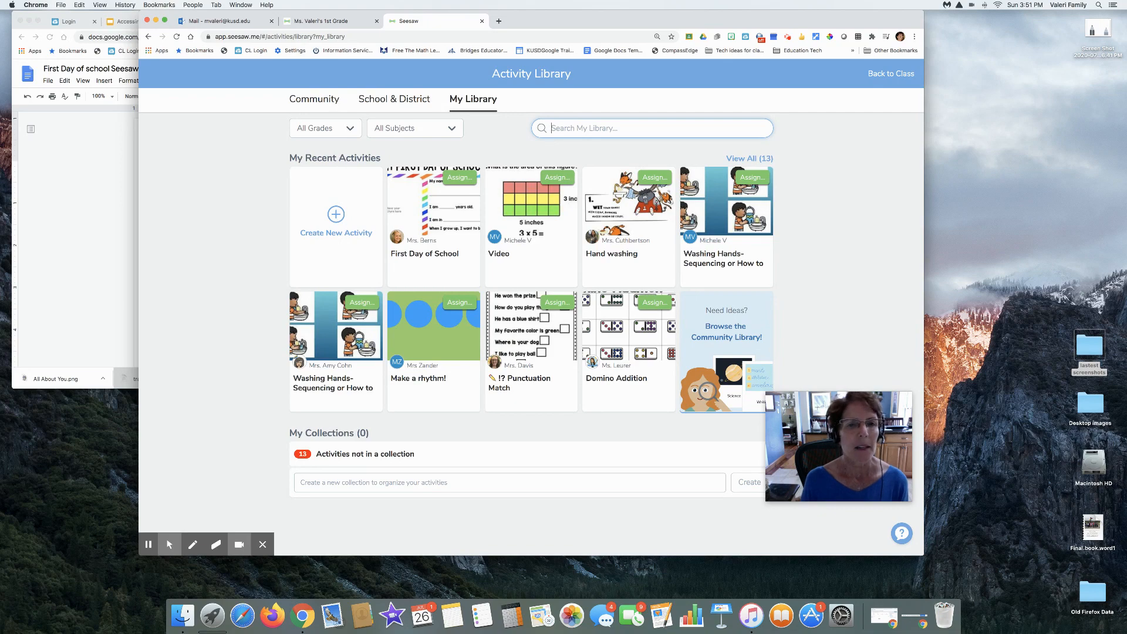
Browse the 1st grade activities shared by the school and district
left_click(382, 103)
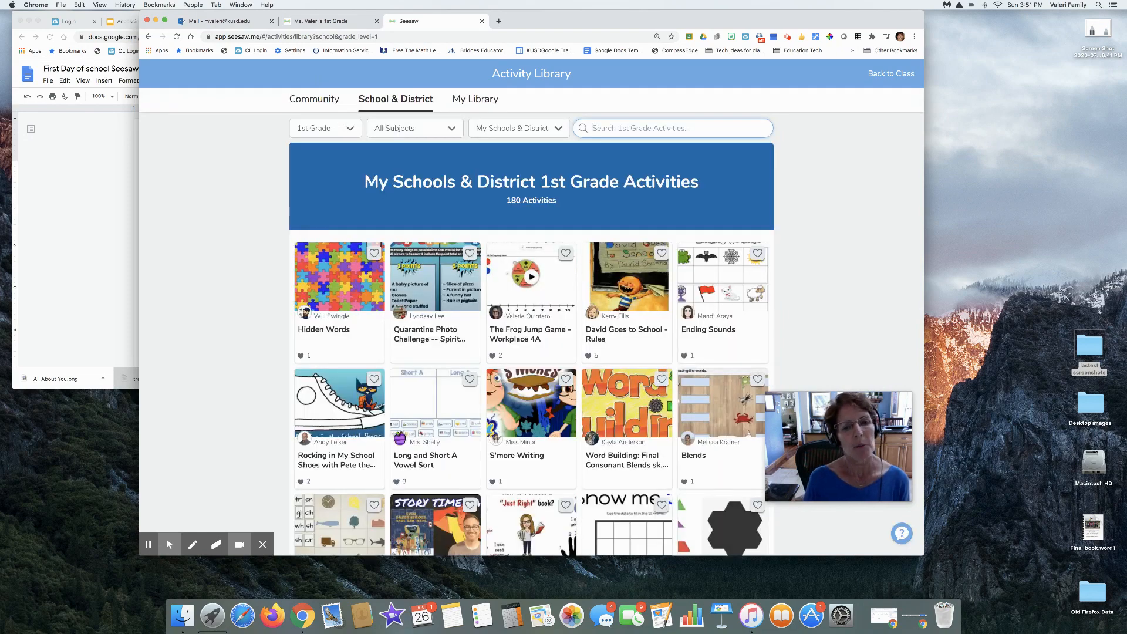
scroll(531, 334, "down", 2)
scroll(532, 334, "down", 4)
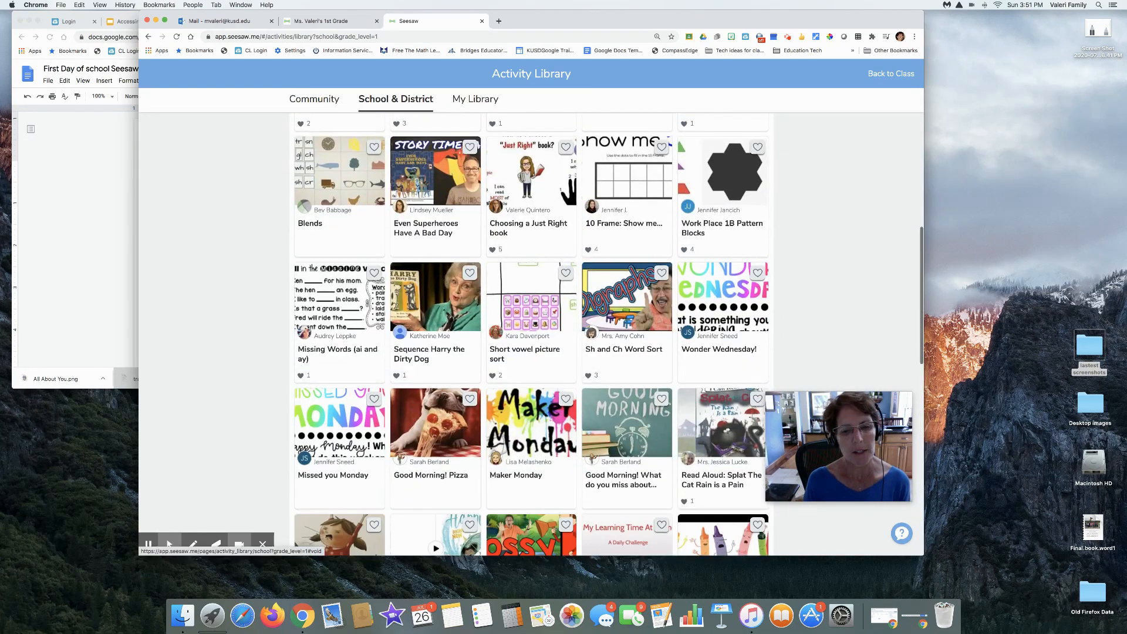
scroll(422, 124, "up", 6)
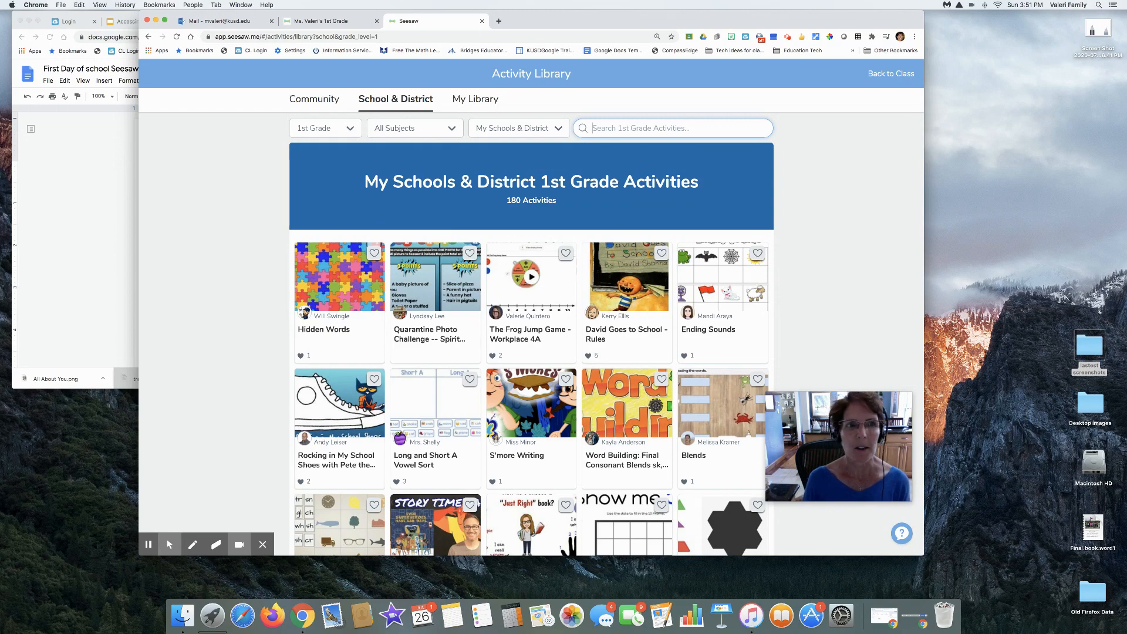
View the Community activities and look at the available grade and subject filters
left_click(316, 101)
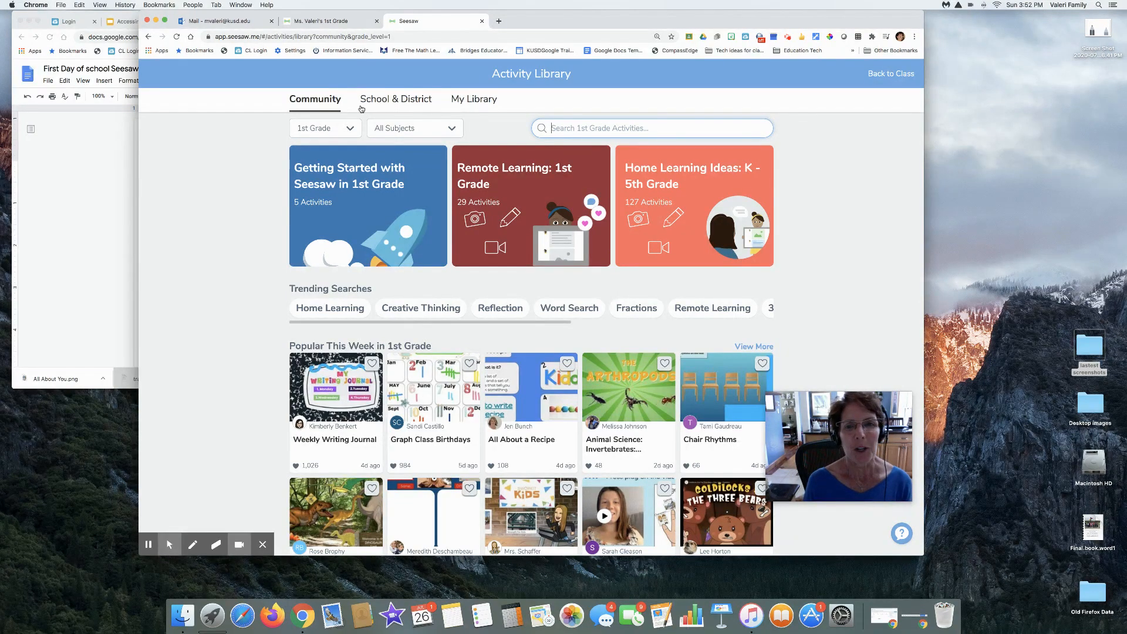
left_click(348, 128)
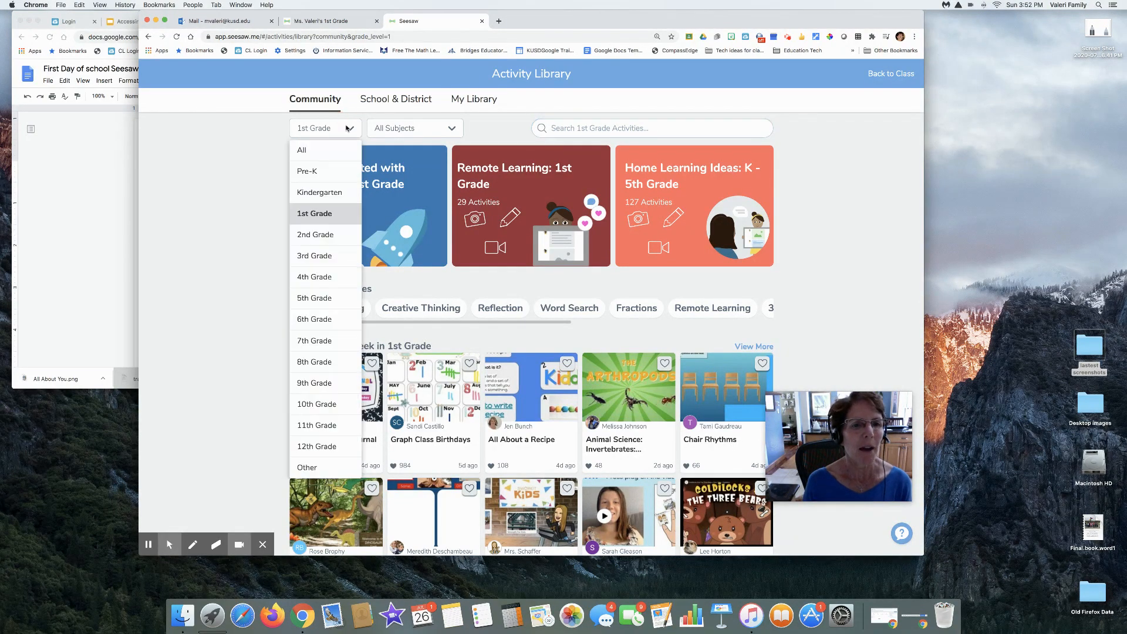
left_click(348, 128)
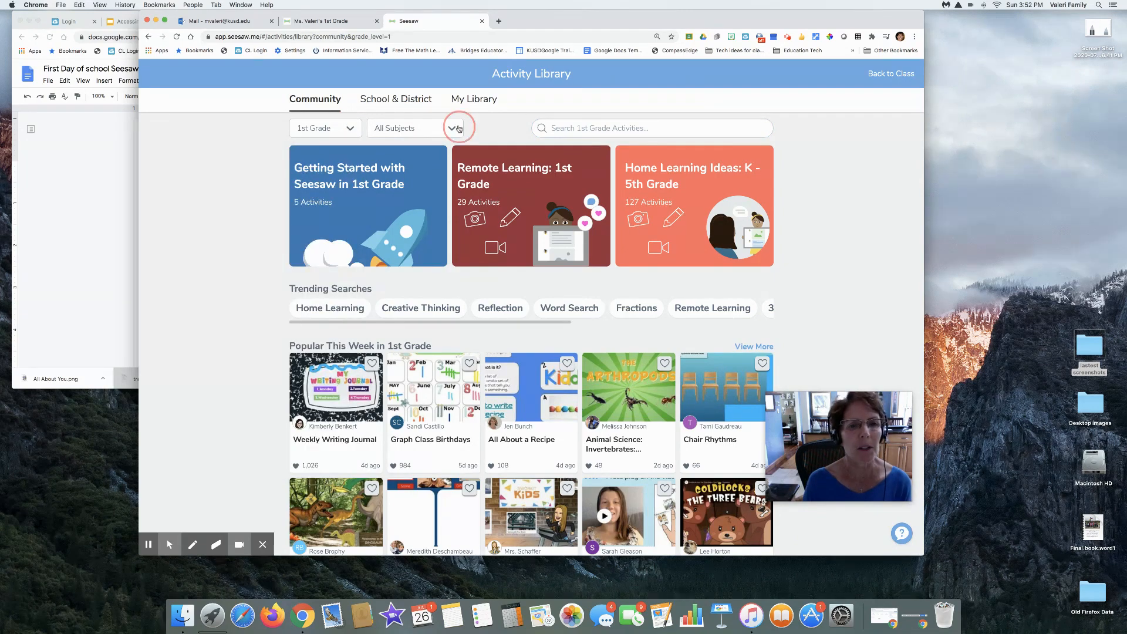
left_click(458, 129)
left_click(492, 128)
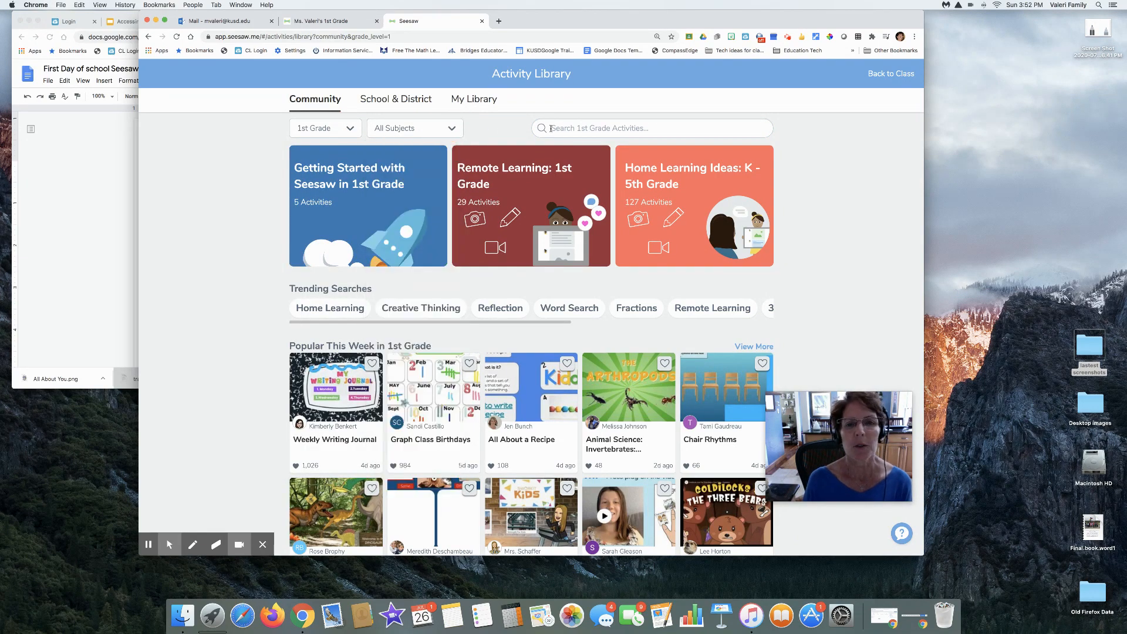
Create a new activity in My Library and name it "Back to School"
left_click(462, 102)
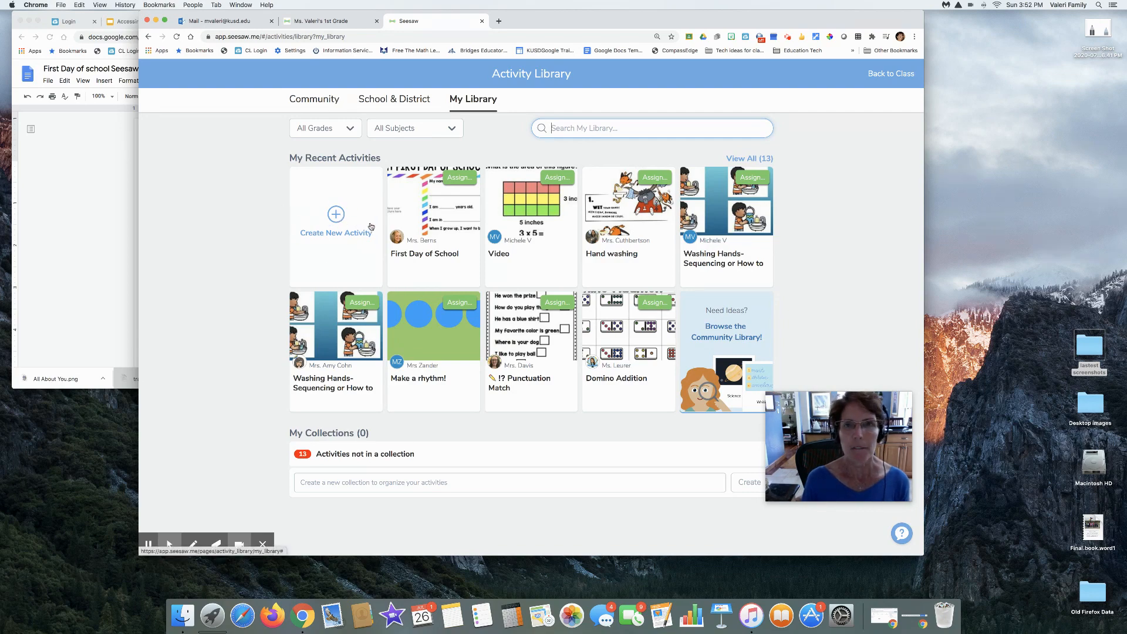
left_click(336, 216)
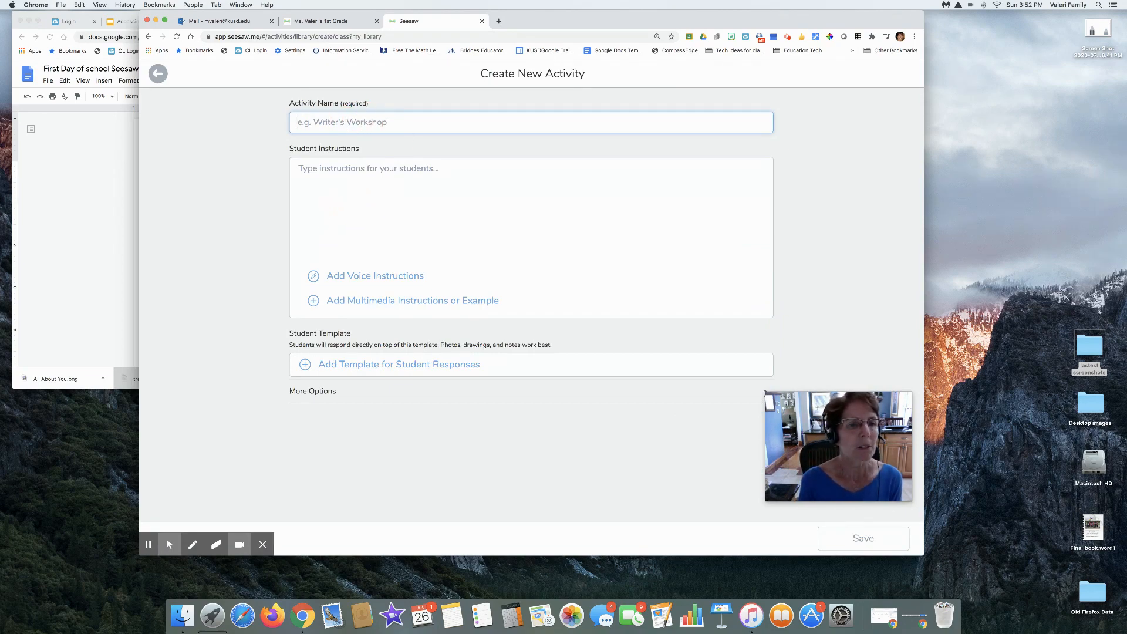
type("W")
key("BackSpace")
type("Ba")
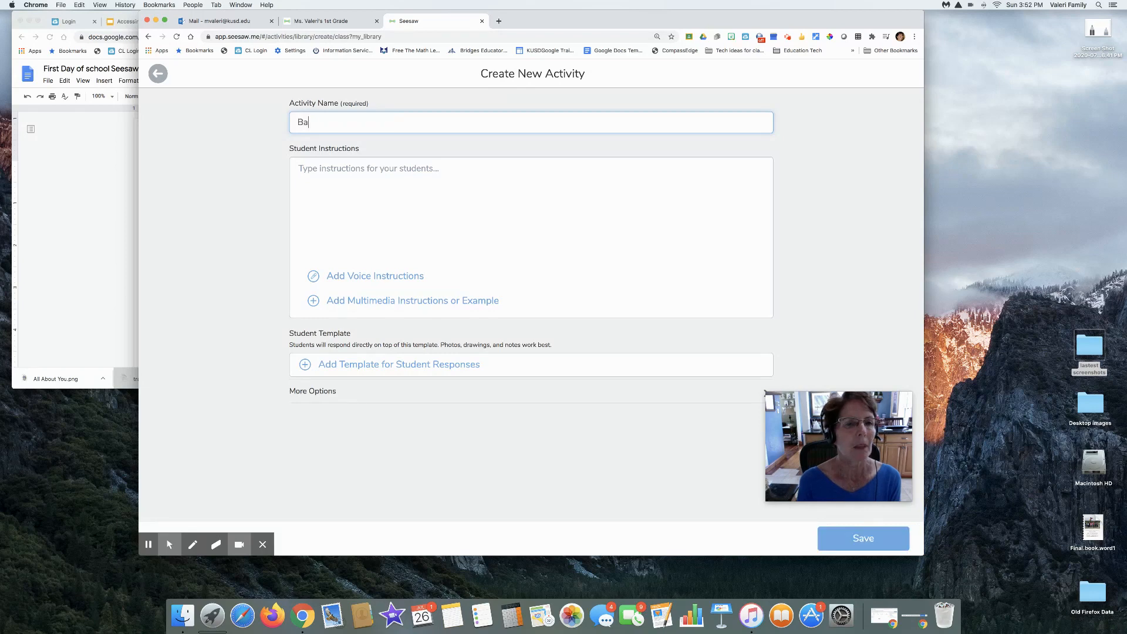
type("ck to School")
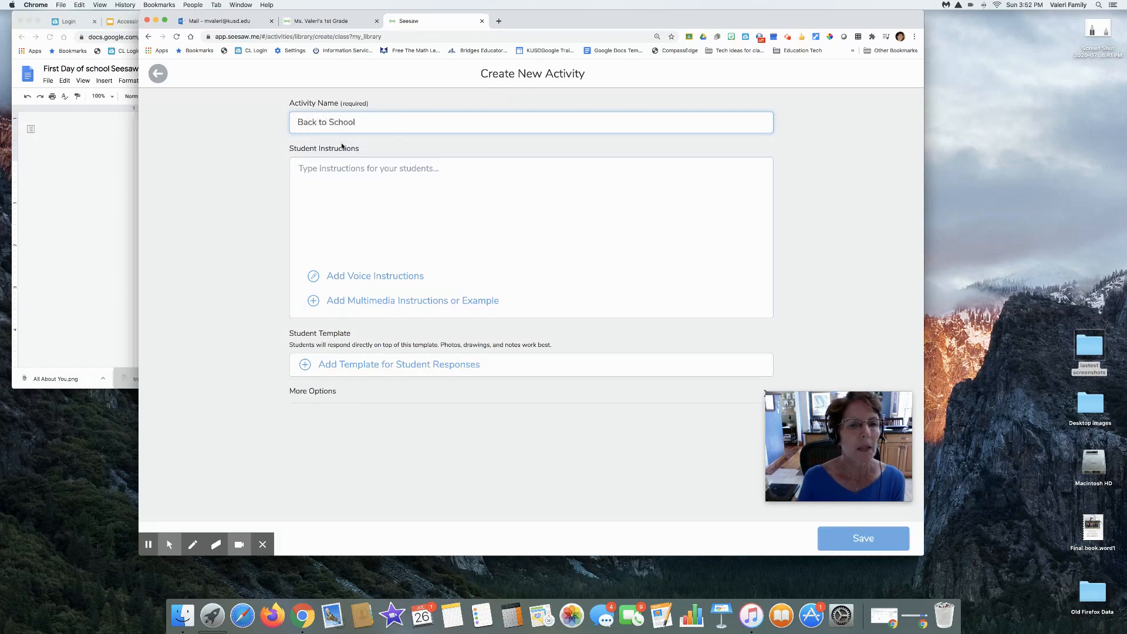
Copy all the directions from the "First Day of school Seesaw directions" document in Google Docs into the activity's student instructions
left_click(320, 169)
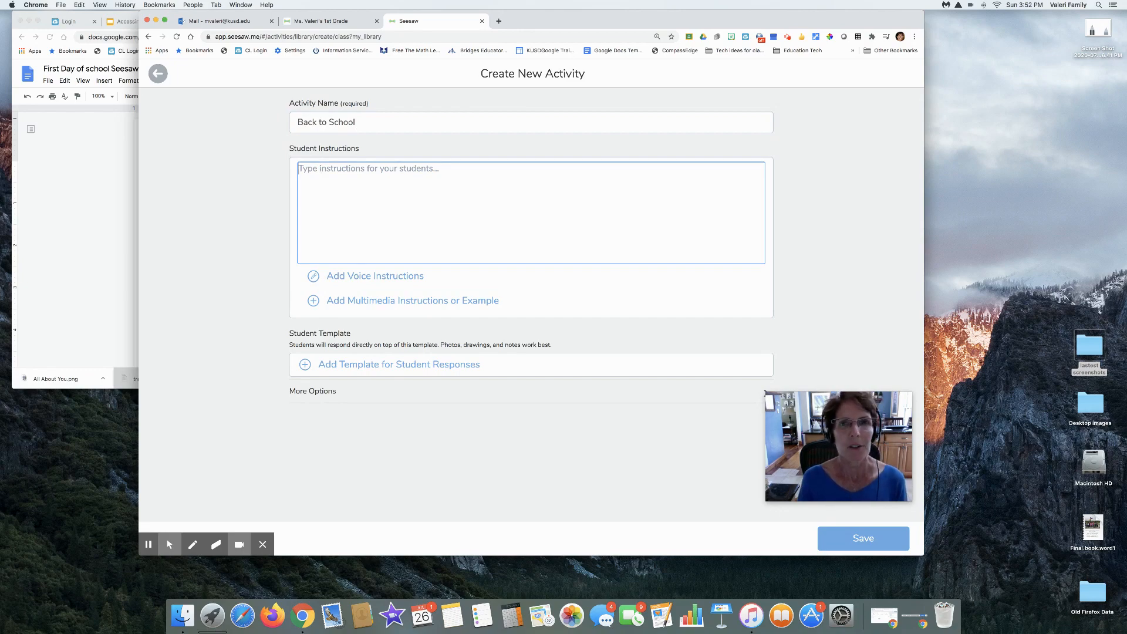
left_click(132, 174)
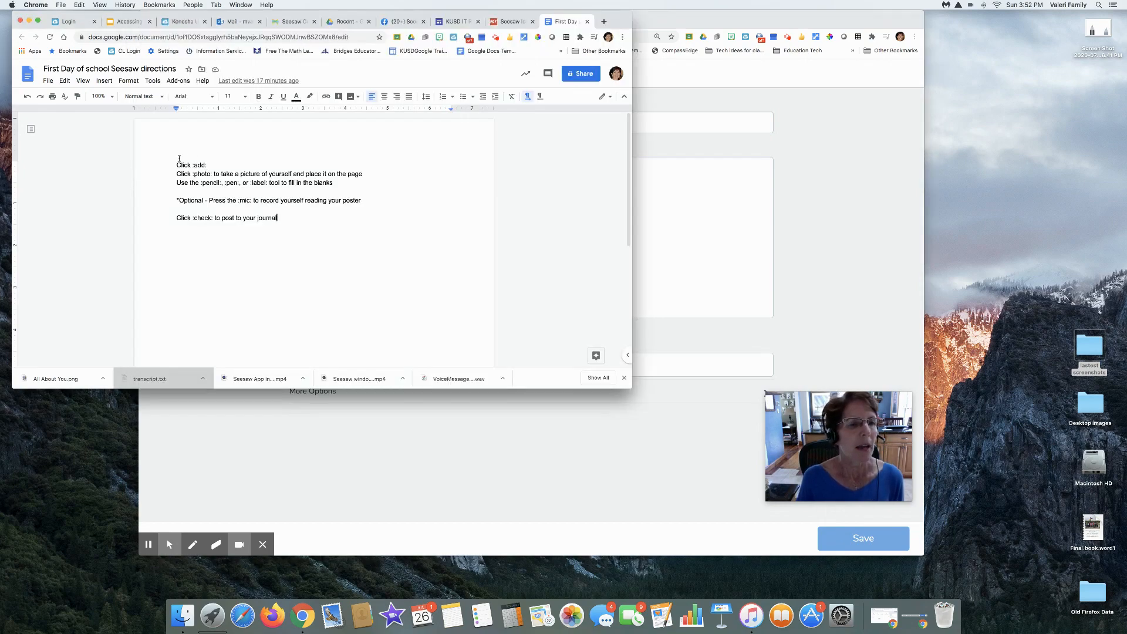
left_click_drag(177, 165, 277, 221)
key("super+c")
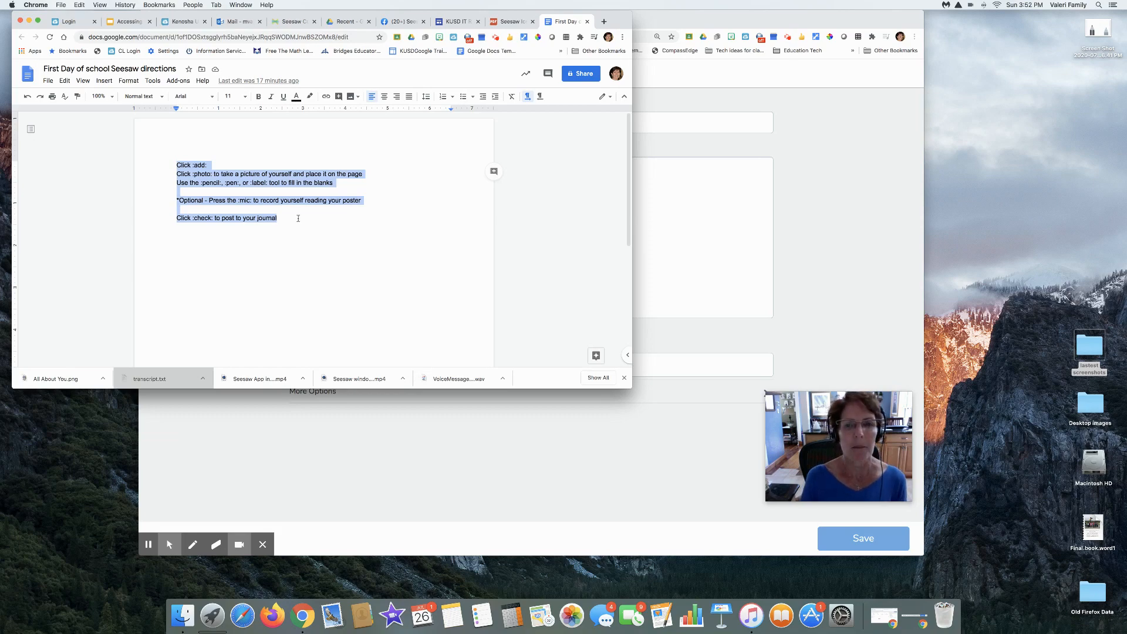
left_click(658, 235)
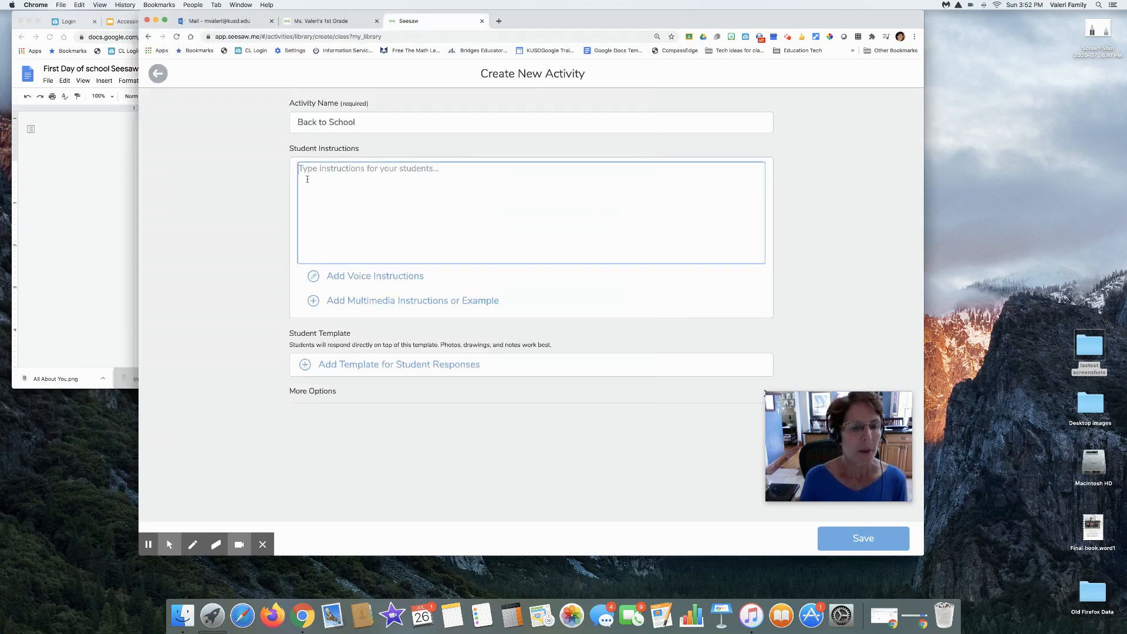
key("super+v")
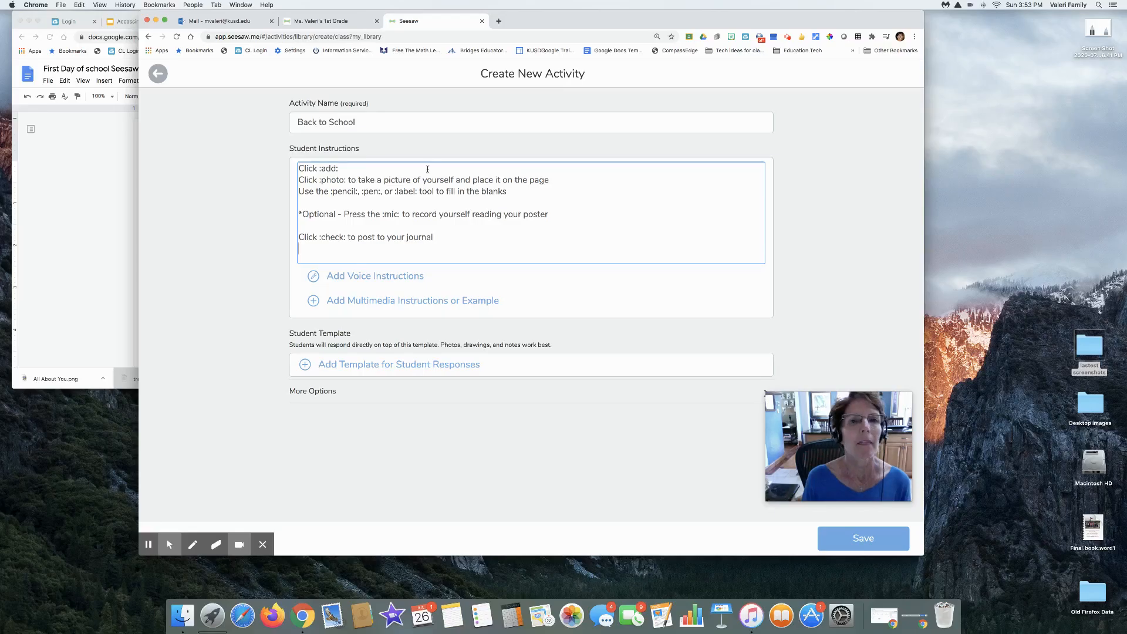
Review the icon text shortcuts in "Seesaw Icon Shortcuts for Activities.pdf" in Google Drive
left_click_drag(547, 22, 551, 75)
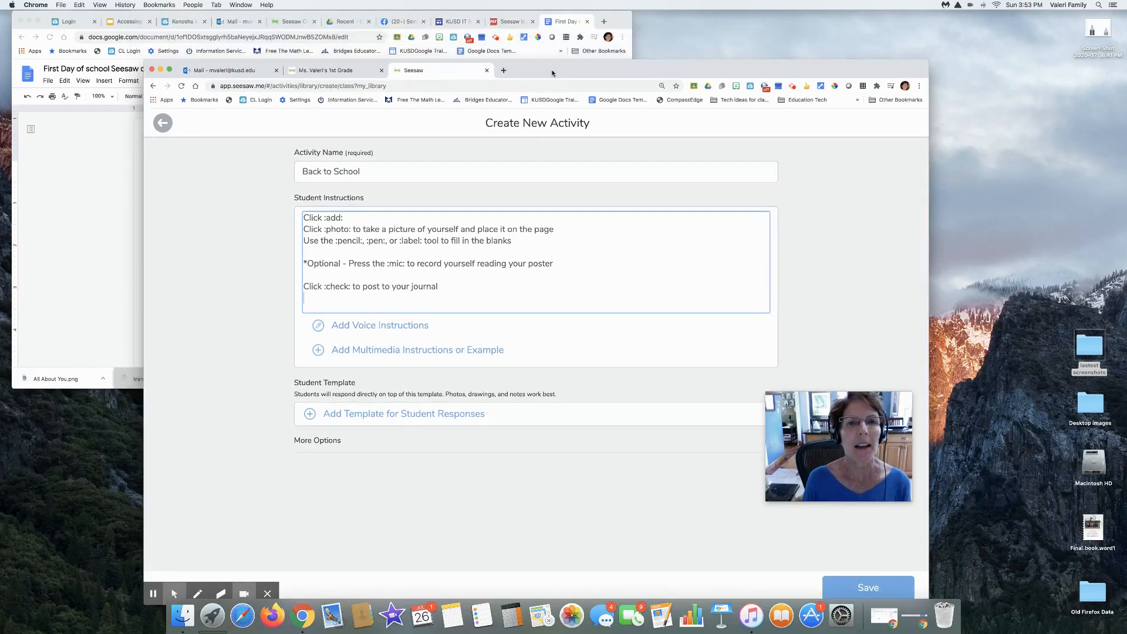
left_click(515, 24)
left_click(515, 24)
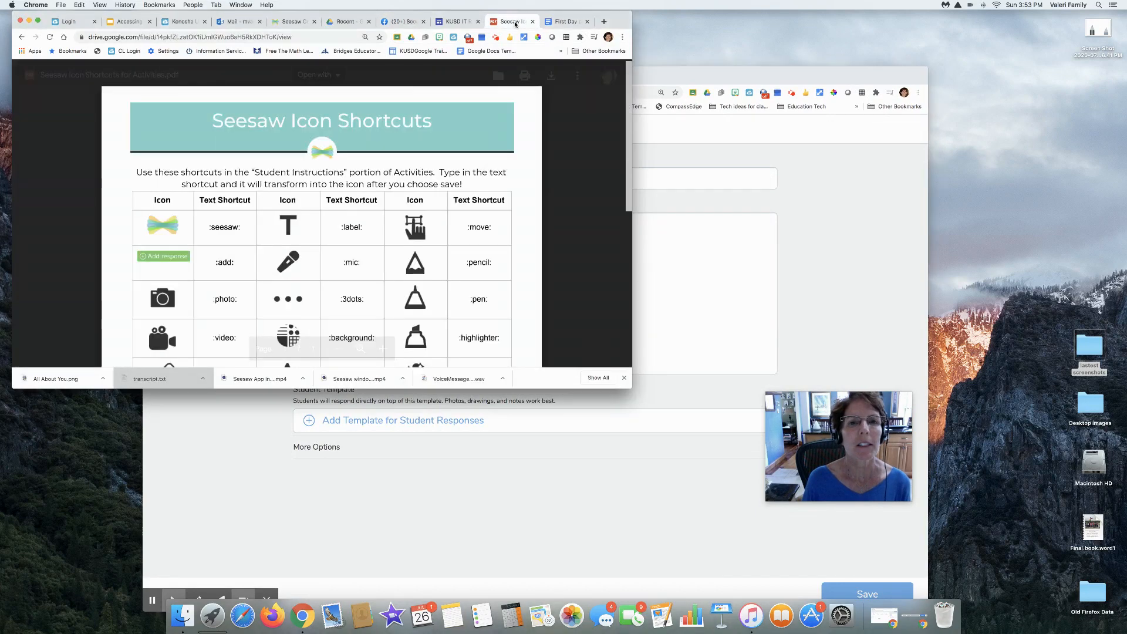
left_click(628, 205)
scroll(625, 204, "down", 5)
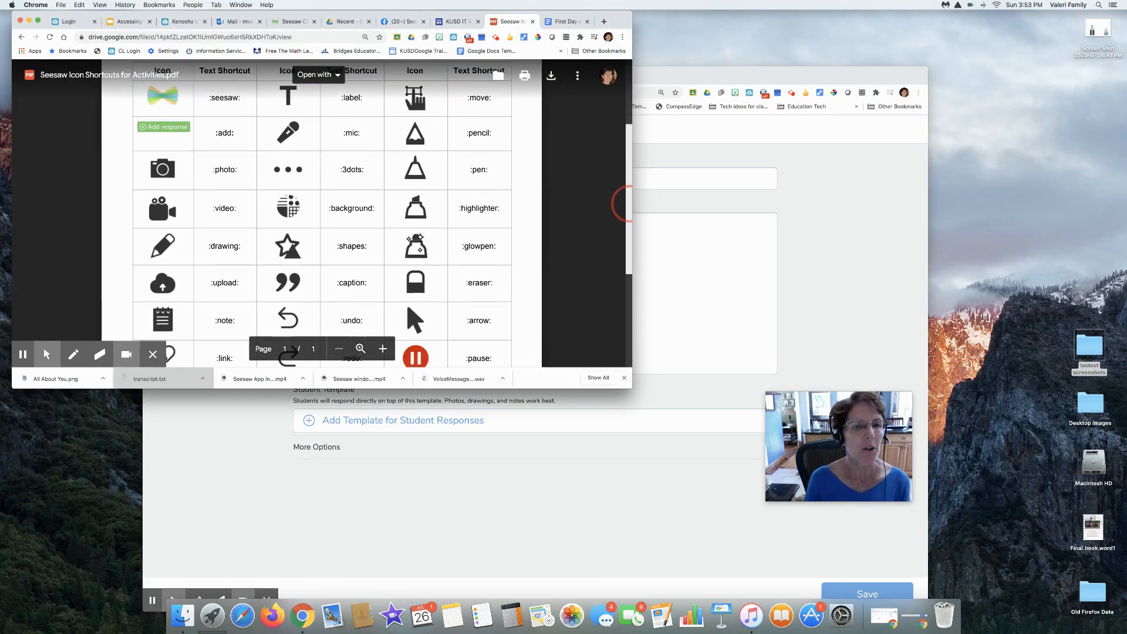
scroll(631, 264, "down", 3)
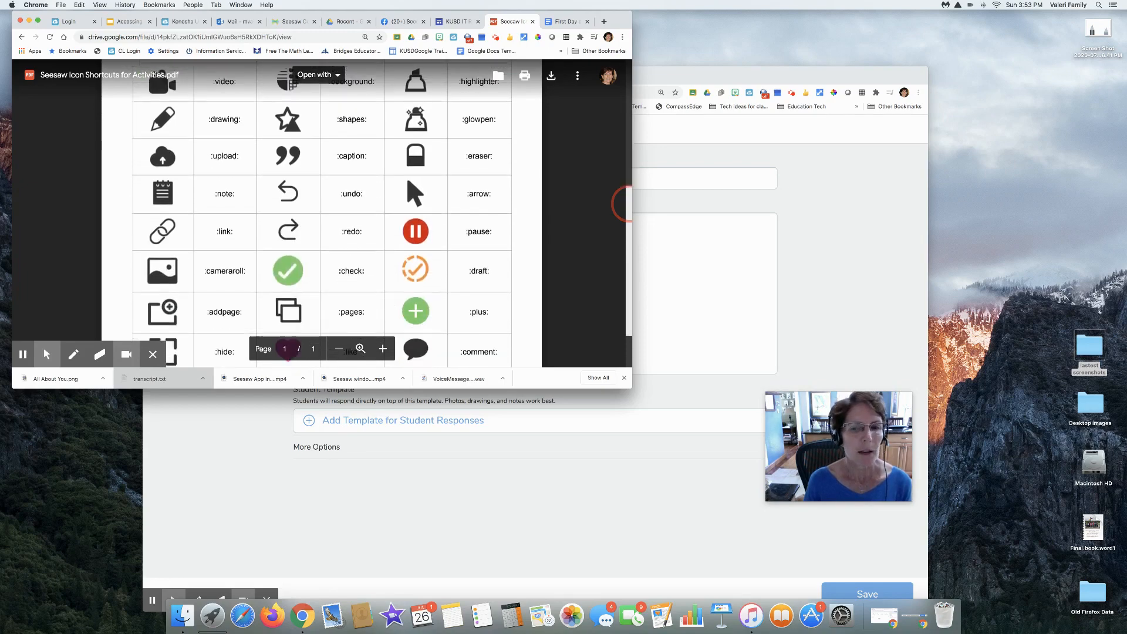
left_click_drag(636, 332, 637, 234)
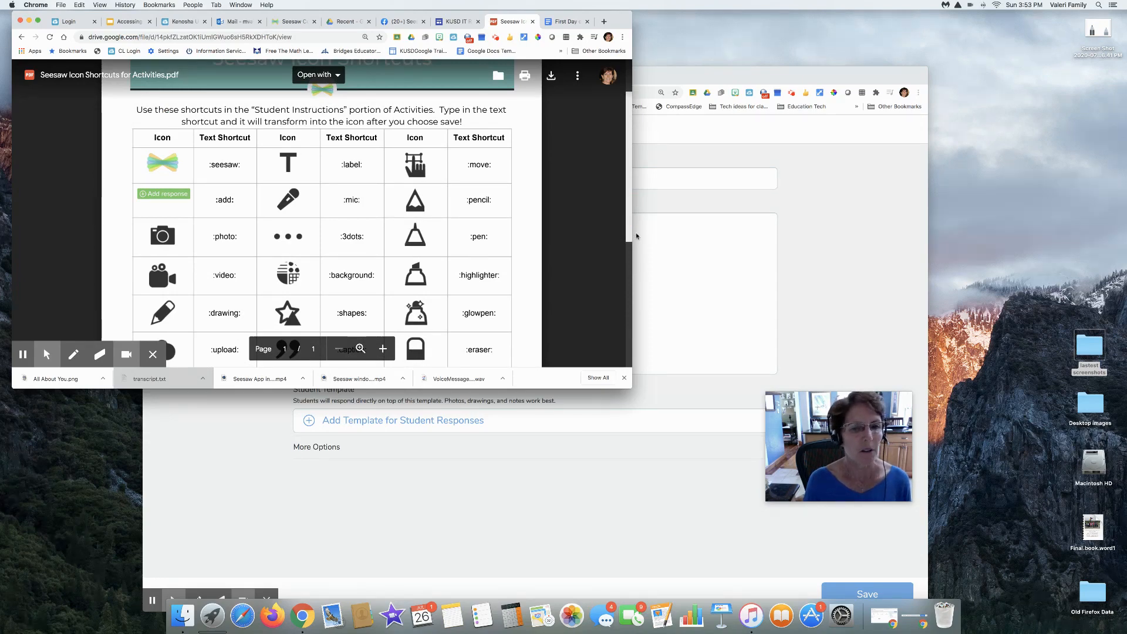
scroll(636, 236, "down", 5)
scroll(345, 201, "down", 4)
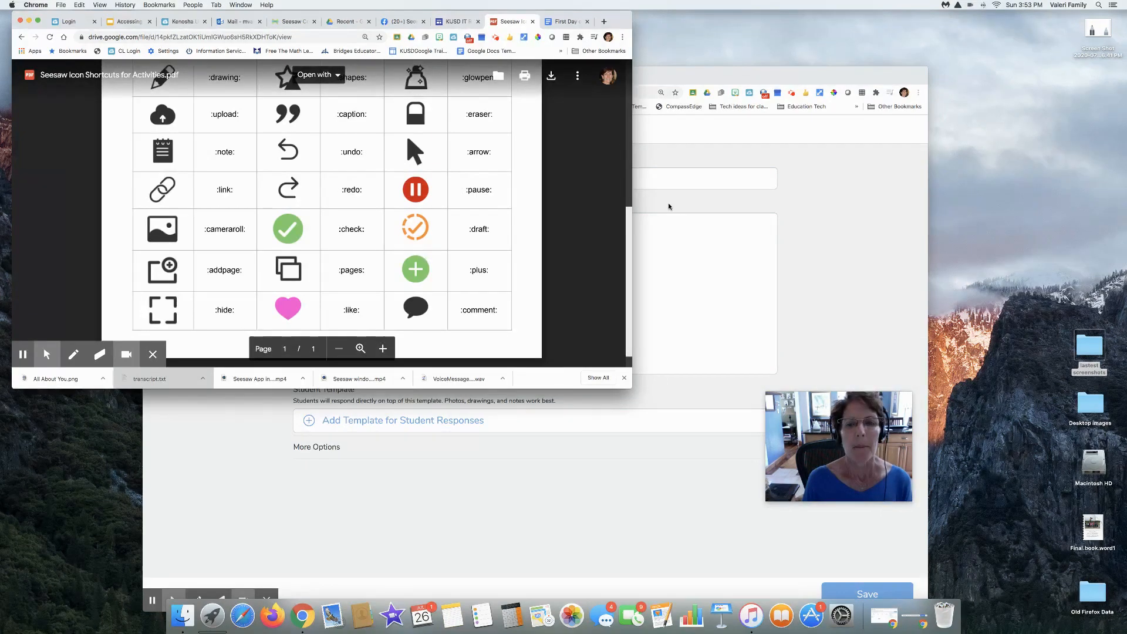
Return to the Seesaw activity and record voice instructions of about 26 seconds for the students
left_click(607, 194)
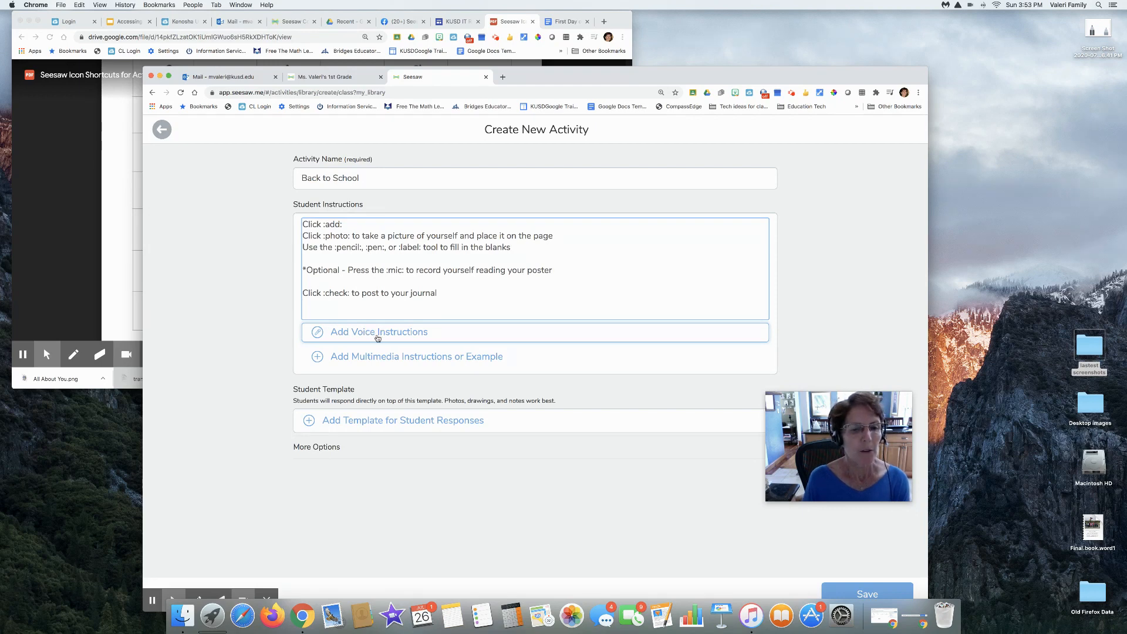
key("Return")
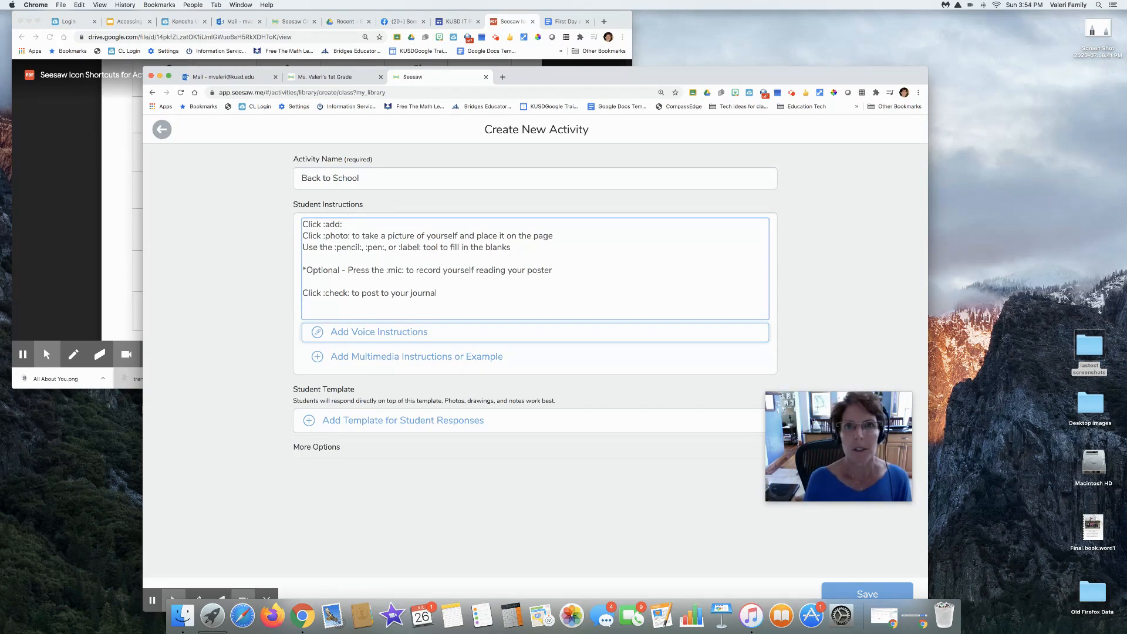
left_click(368, 334)
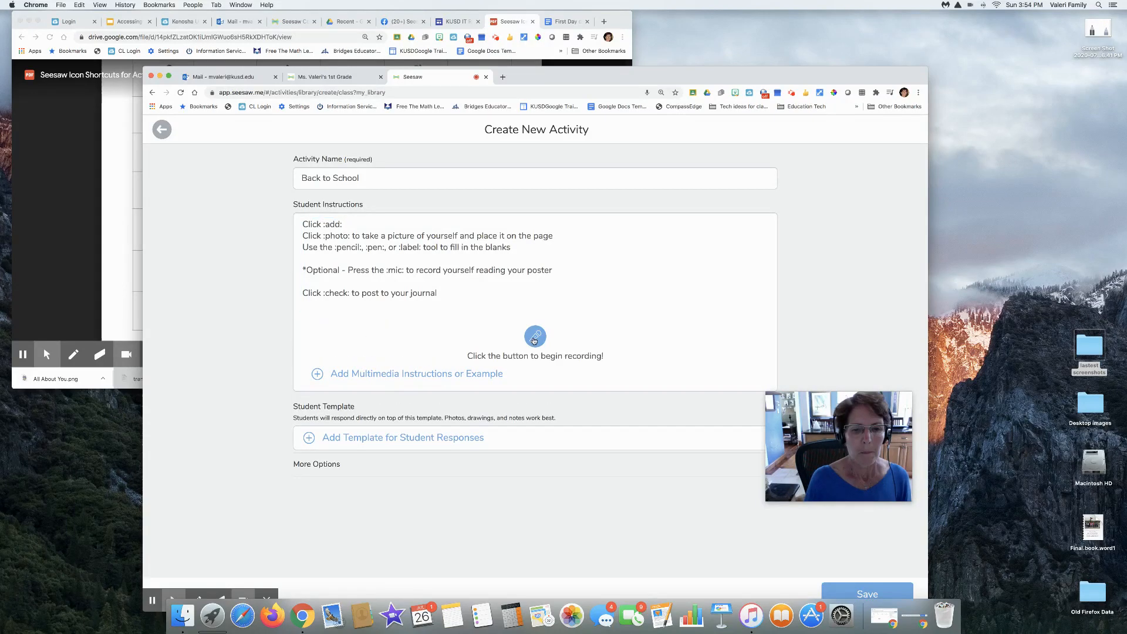
left_click(536, 336)
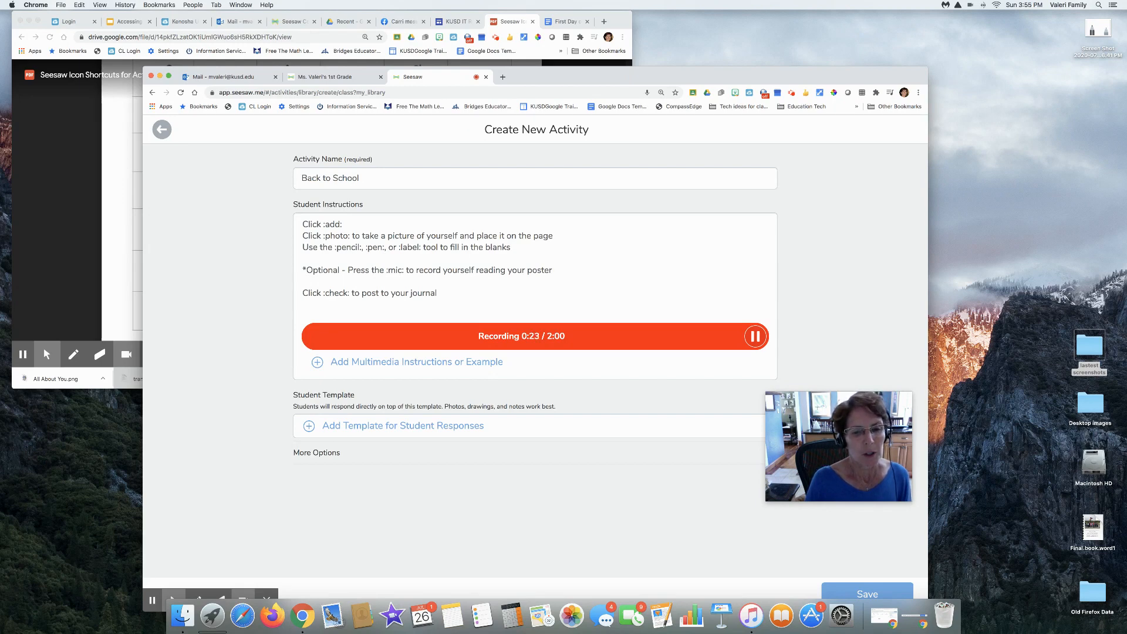
left_click(756, 339)
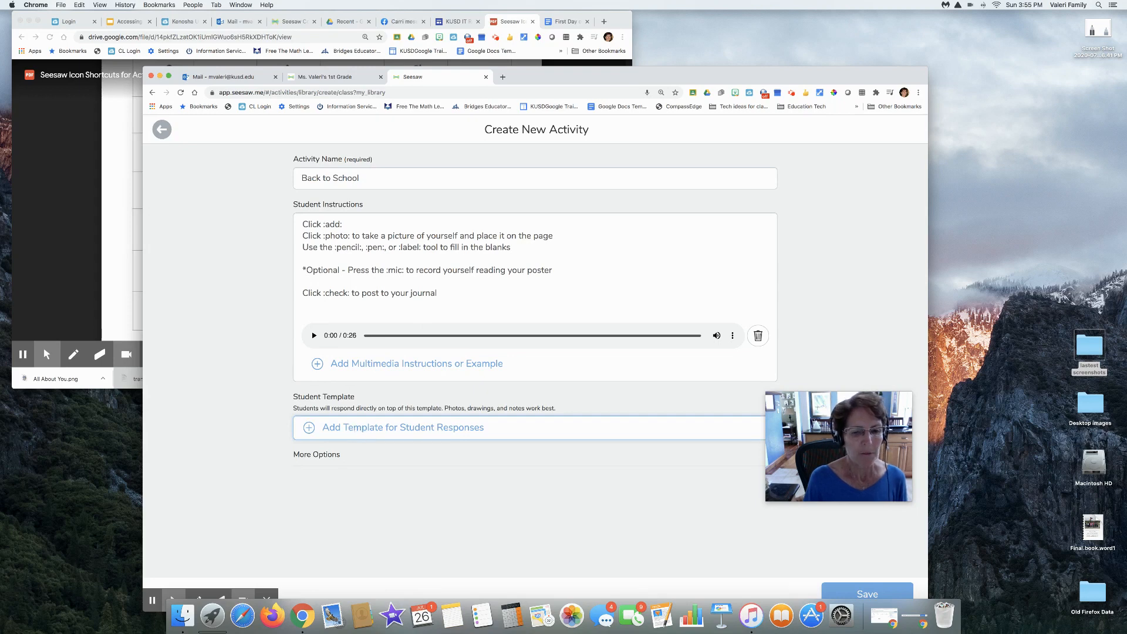
Upload "All About You.png" from Google Drive as the template for student responses
left_click(352, 428)
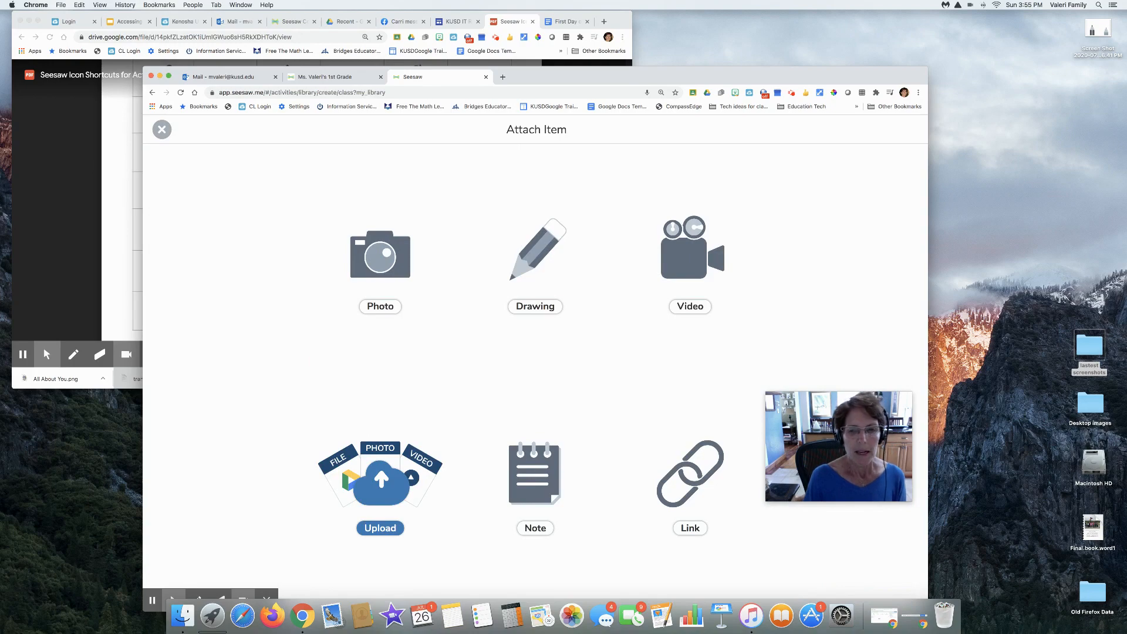
left_click(368, 481)
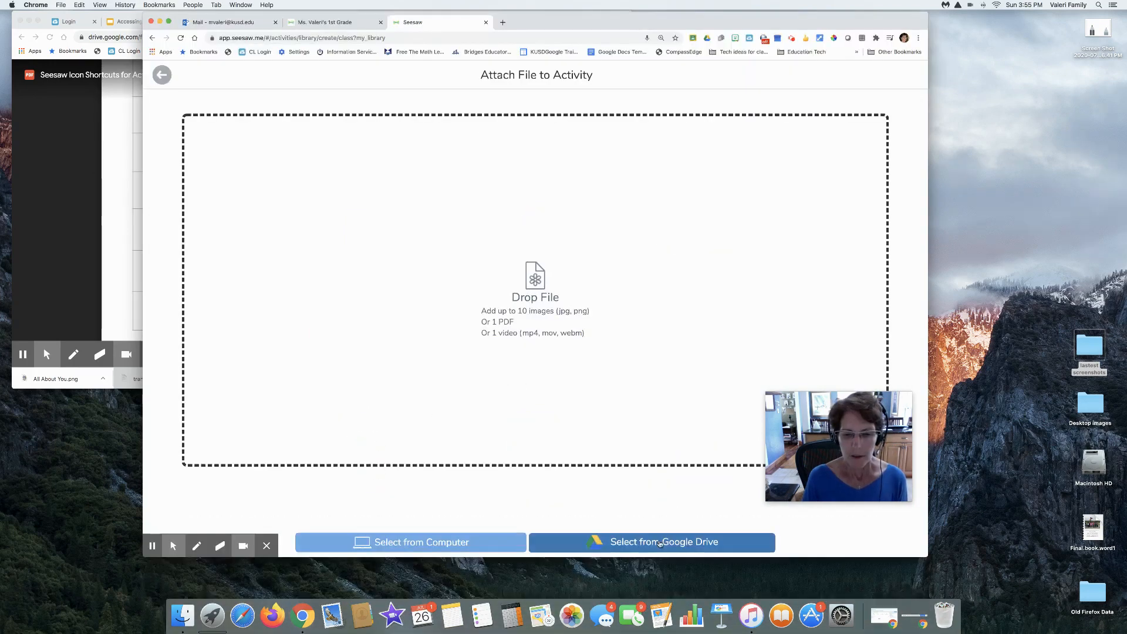
left_click(659, 541)
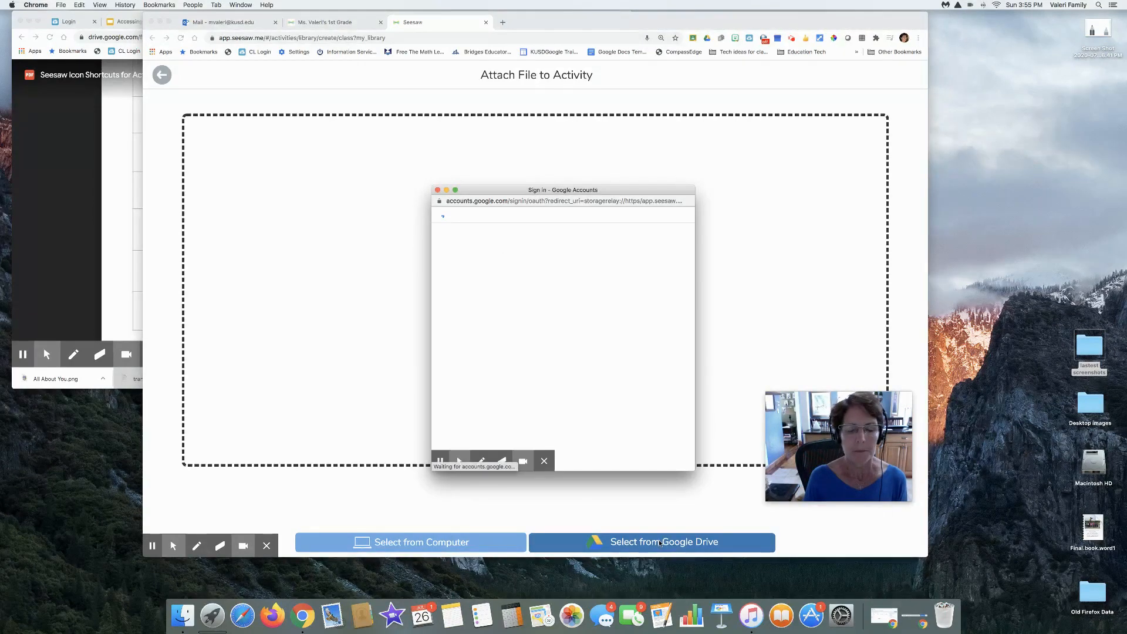
left_click(498, 315)
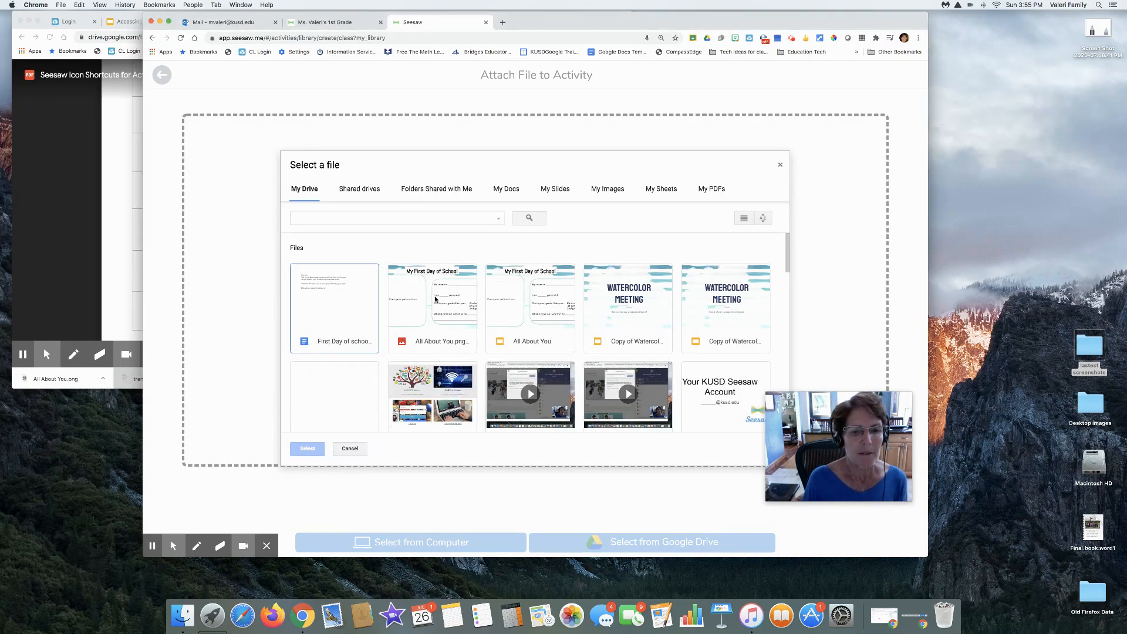
left_click(435, 299)
left_click(307, 448)
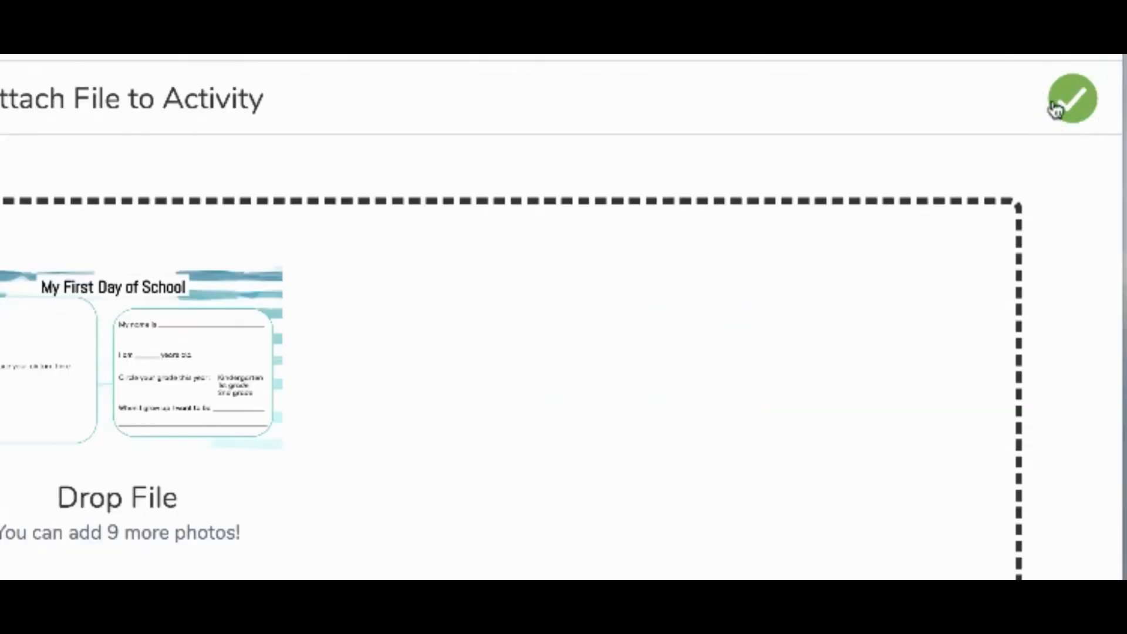
left_click(1074, 107)
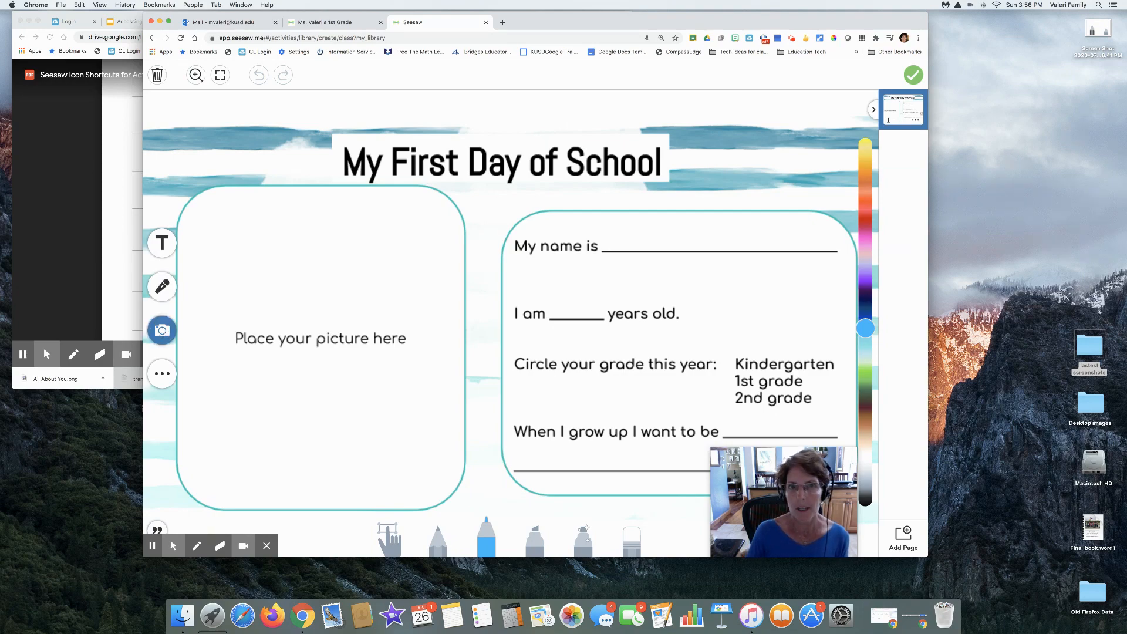
Open the shapes collection for the "My First Day of School" template page
left_click(160, 374)
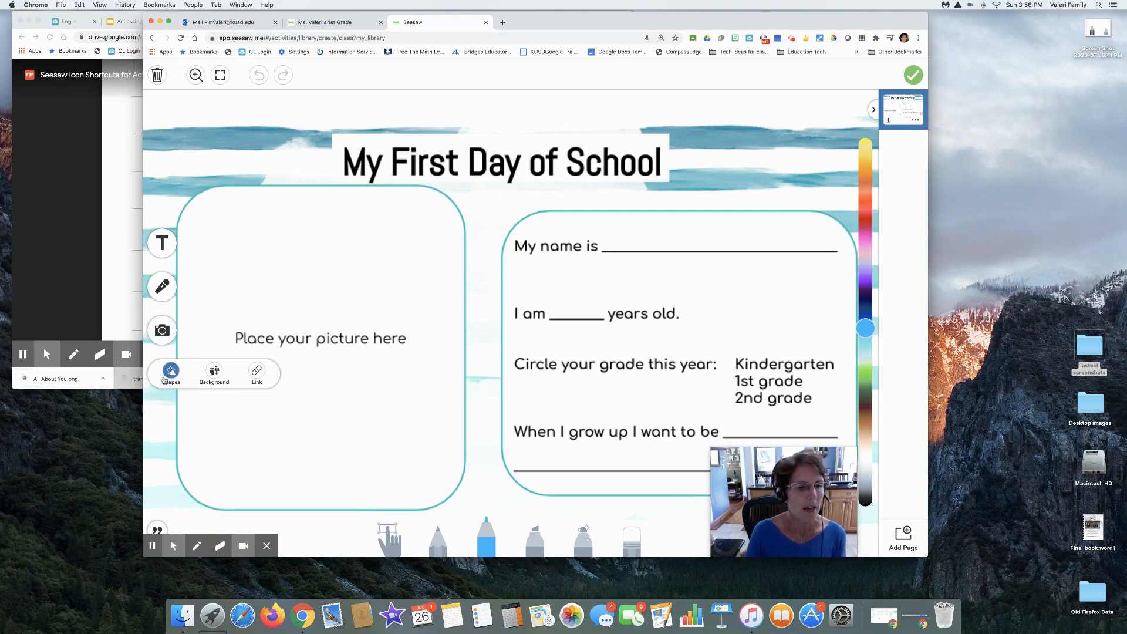
left_click(170, 371)
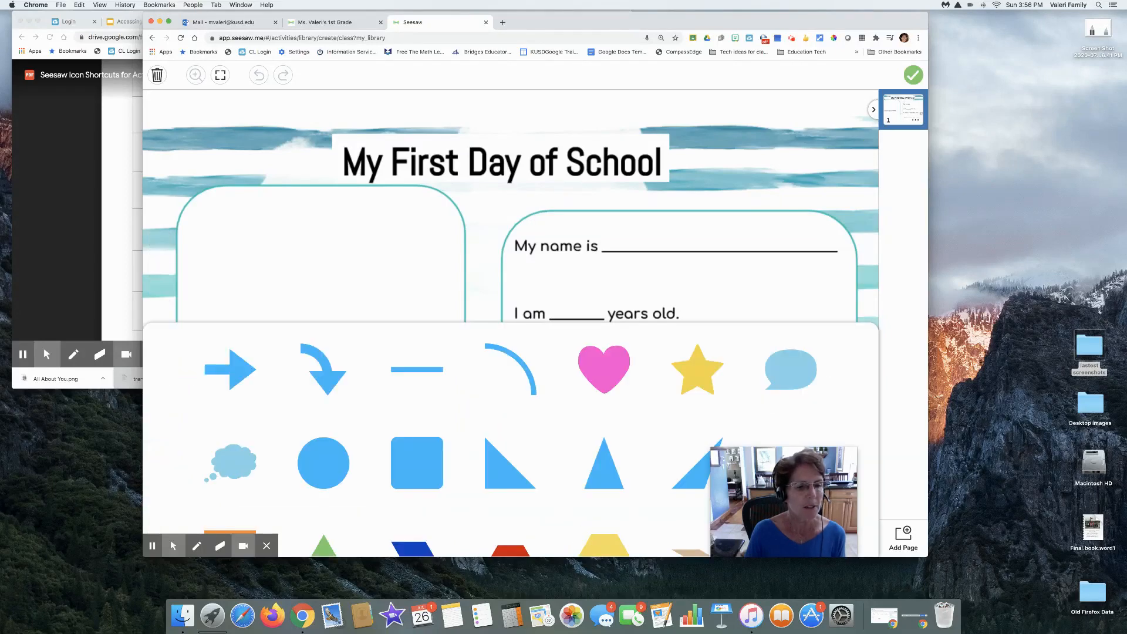